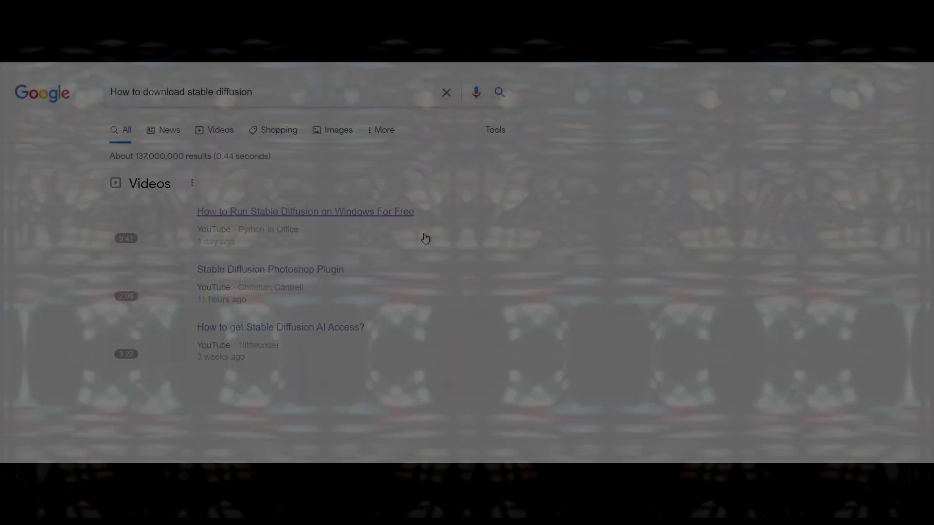
Scroll through the install guide pages and open the Stable Diffusion video from the YouTube results
scroll(658, 198, "down", 3)
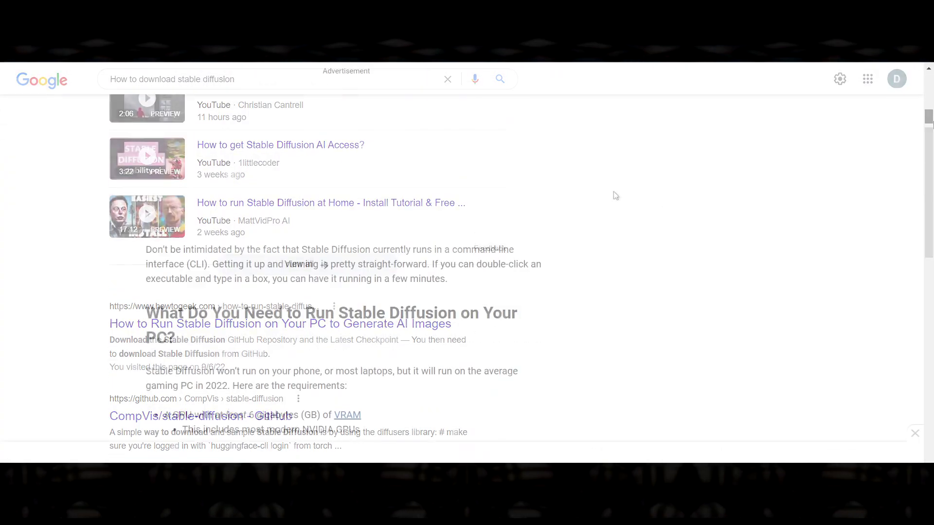
scroll(928, 125, "down", 3)
scroll(929, 125, "down", 1)
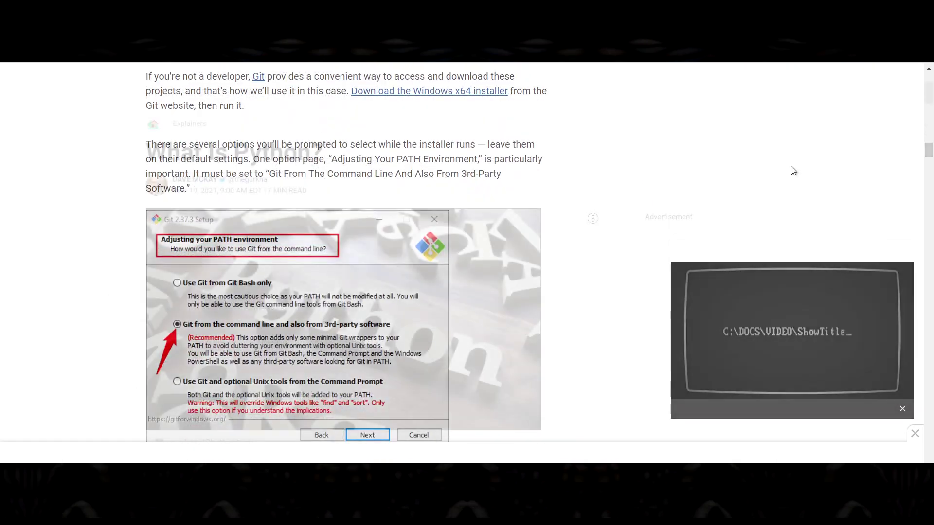
scroll(793, 170, "down", 2)
scroll(504, 224, "down", 2)
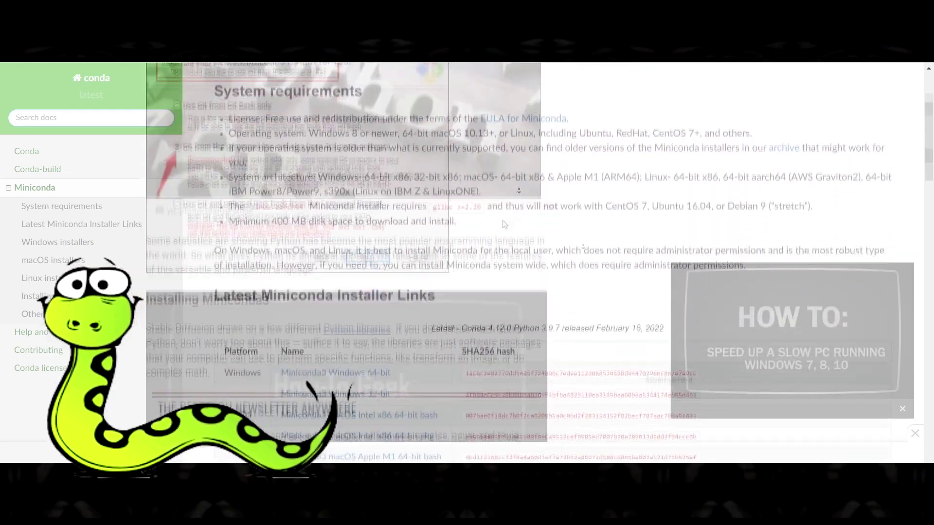
scroll(503, 224, "down", 2)
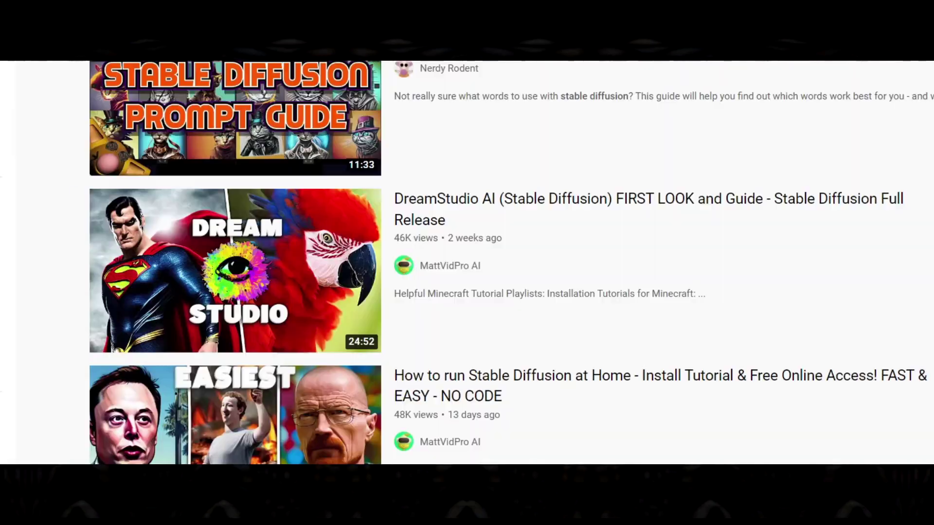
scroll(503, 262, "down", 3)
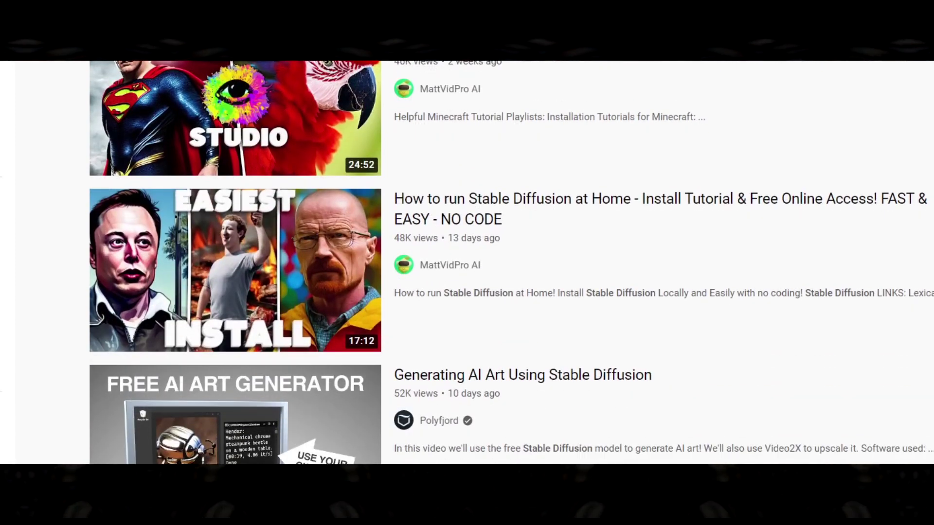
left_click(690, 231)
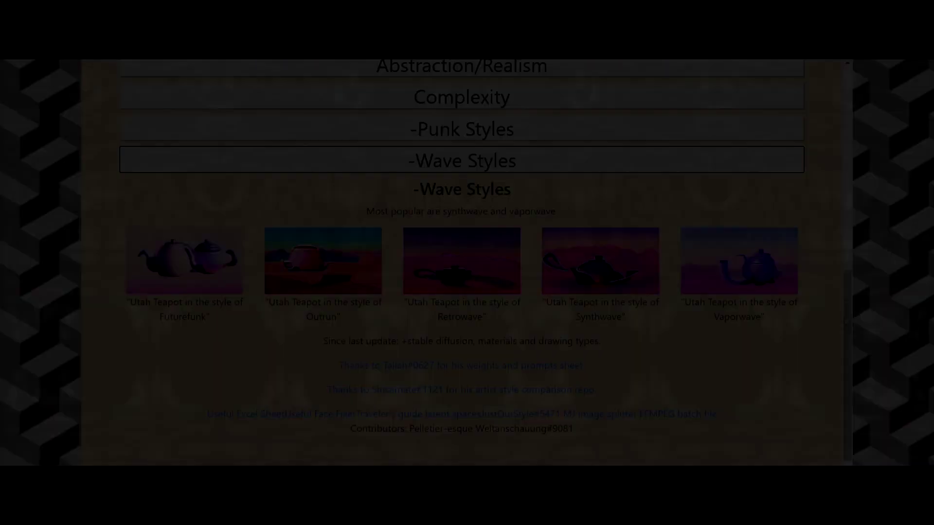
Browse the teapot guide's -Punk Styles and Complexity examples, then move the GRisk dialog right
scroll(849, 344, "up", 1)
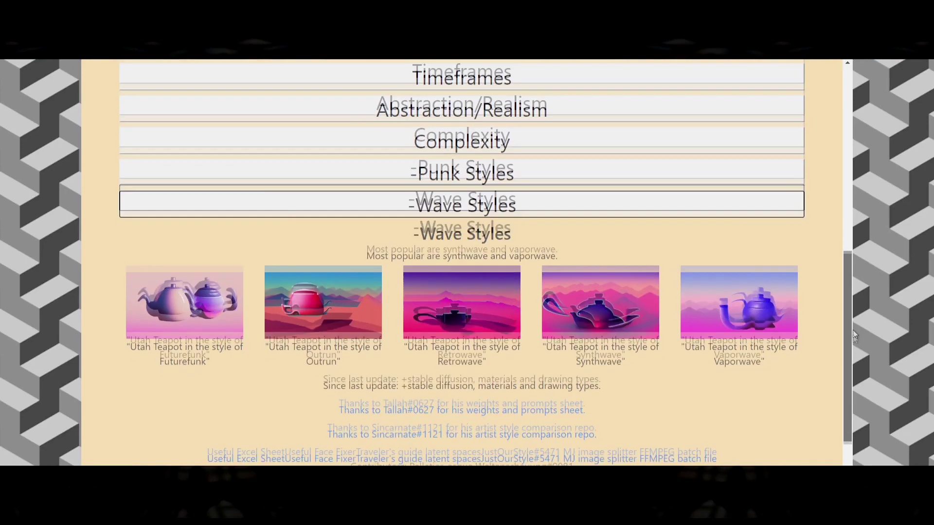
scroll(851, 338, "down", 1)
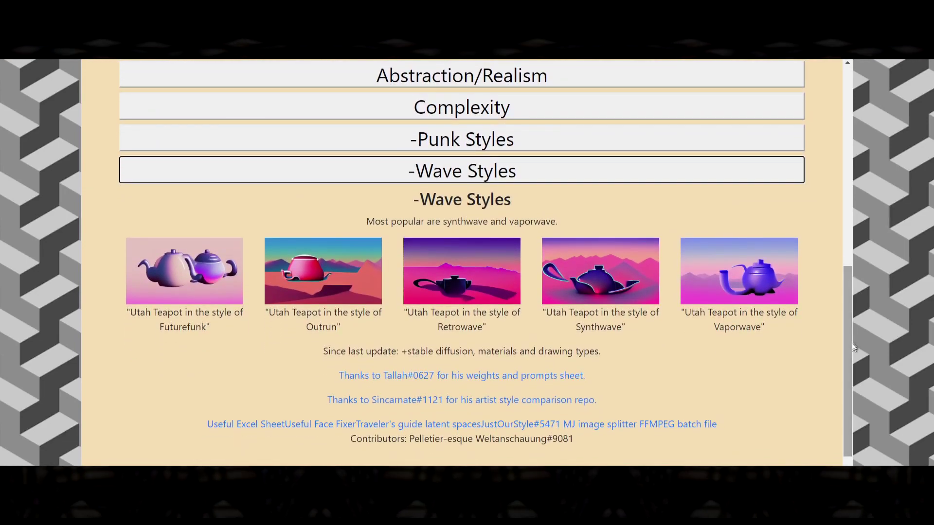
left_click(472, 150)
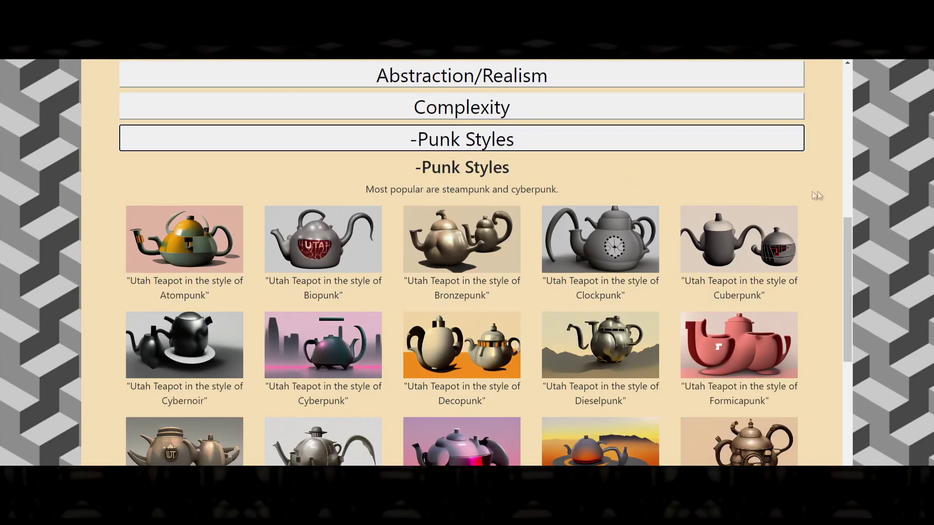
left_click_drag(850, 246, 841, 221)
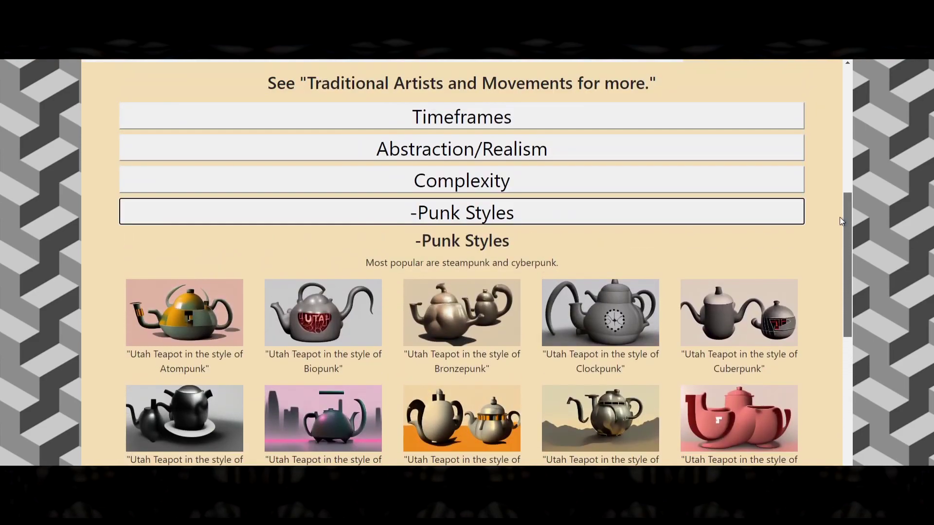
left_click(566, 184)
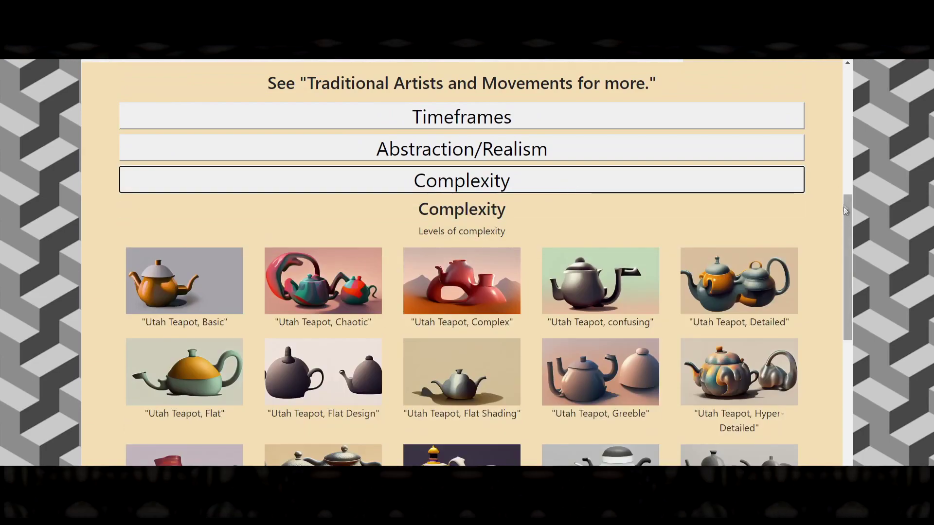
left_click_drag(843, 221, 831, 280)
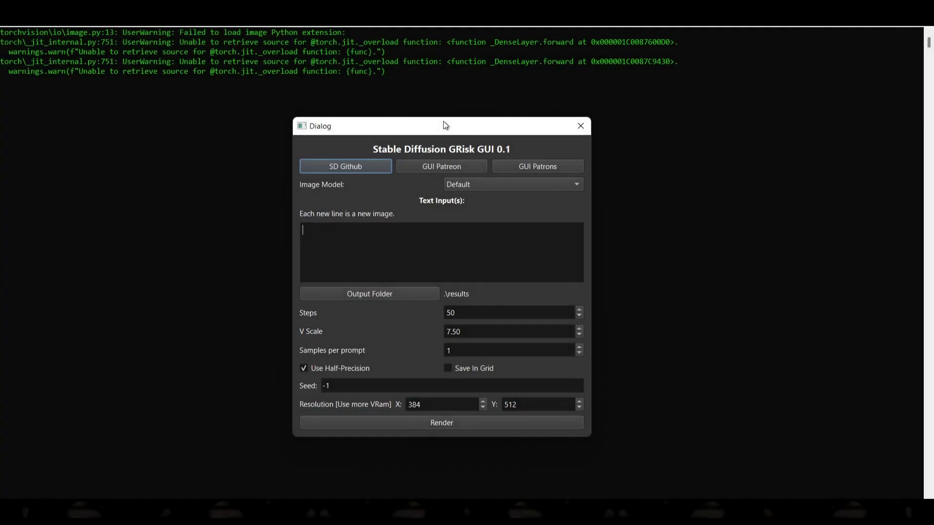
left_click_drag(443, 122, 734, 139)
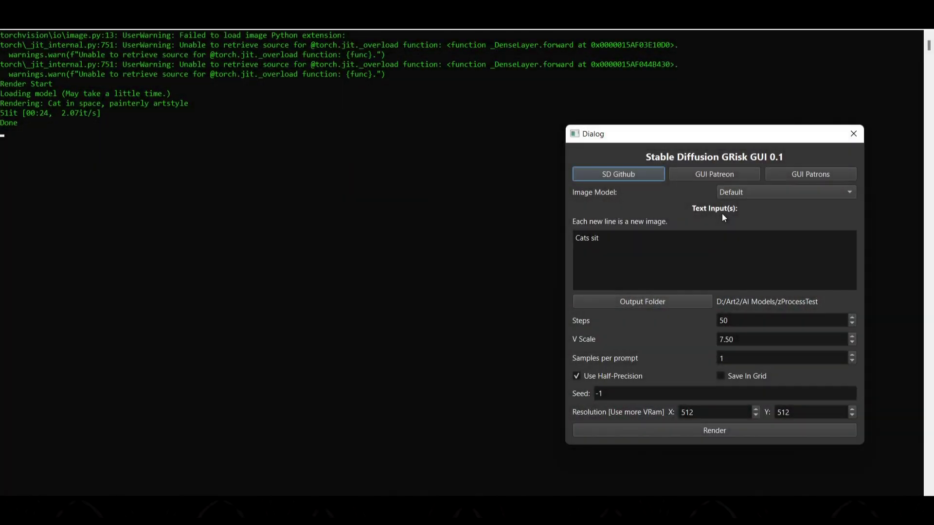
Render the prompt 'Cats sitting on fencepost, dramatic lighting, painterly artstyle'
type("ting on fe")
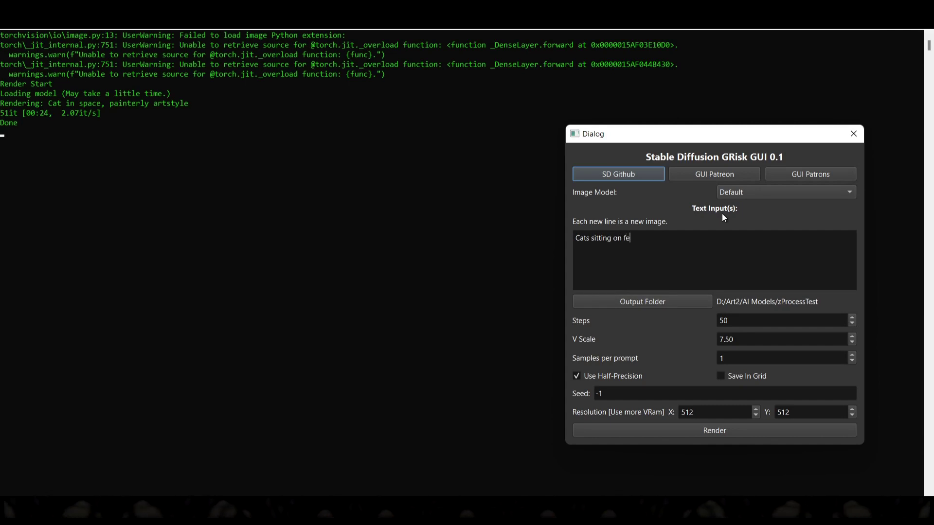
type("ncepost, dramatic lighting")
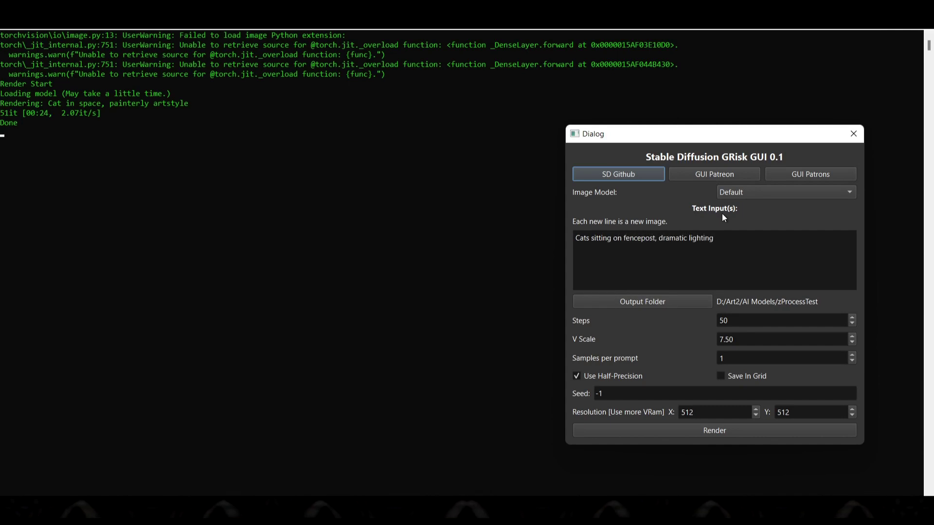
type(", painterly artstyle")
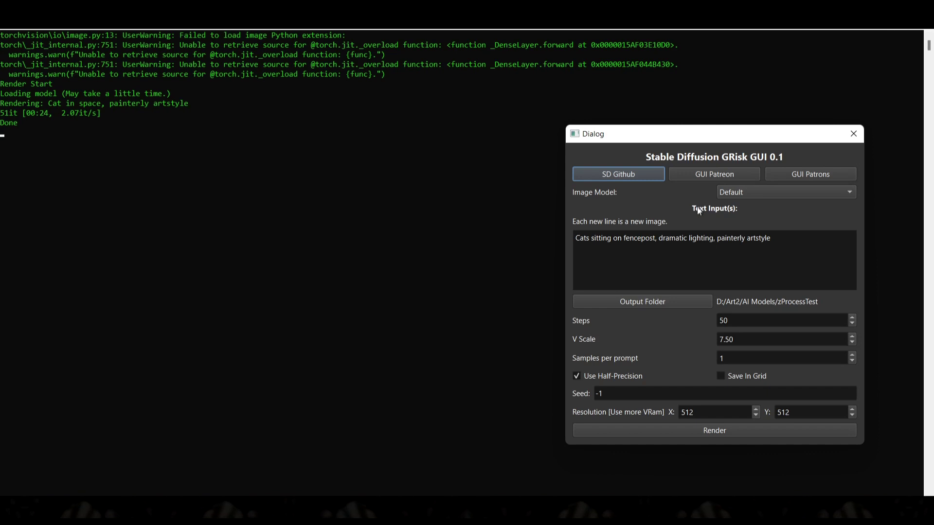
left_click(724, 434)
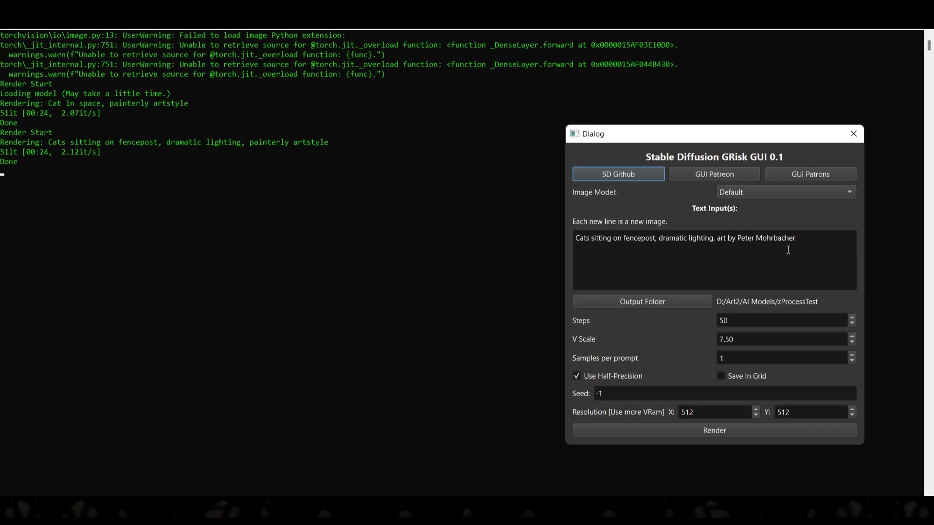
Render another variant of the current cat prompt
left_click(676, 431)
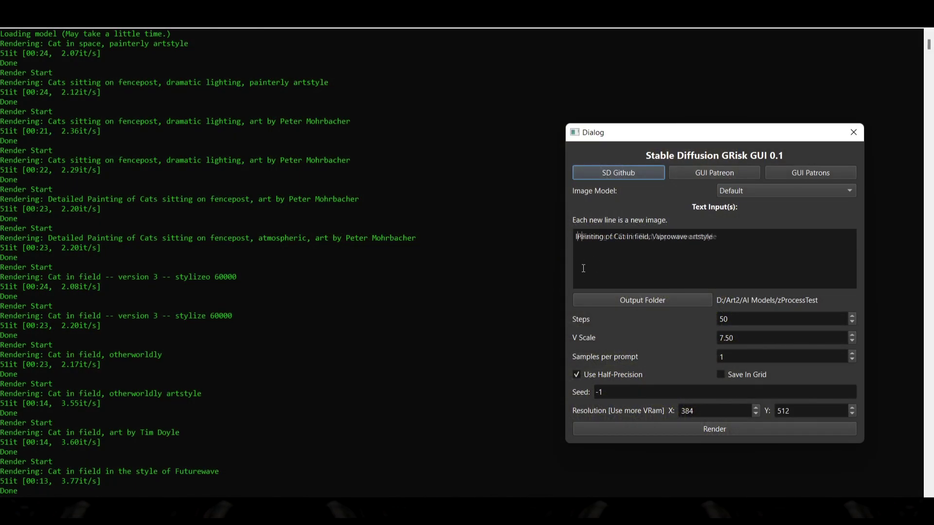
Render the Vaprowave cat prompt, then set Resolution X to 512 and render again
left_click(651, 429)
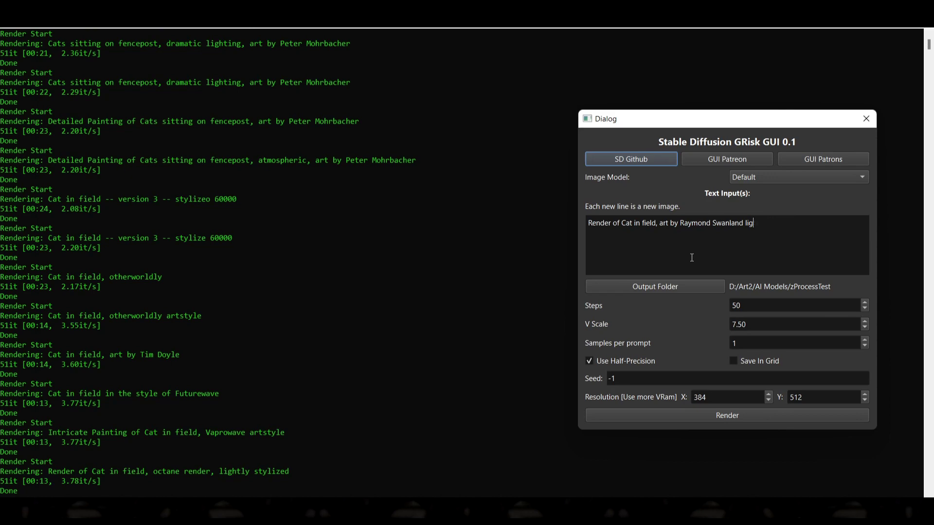
type("12")
key("Return")
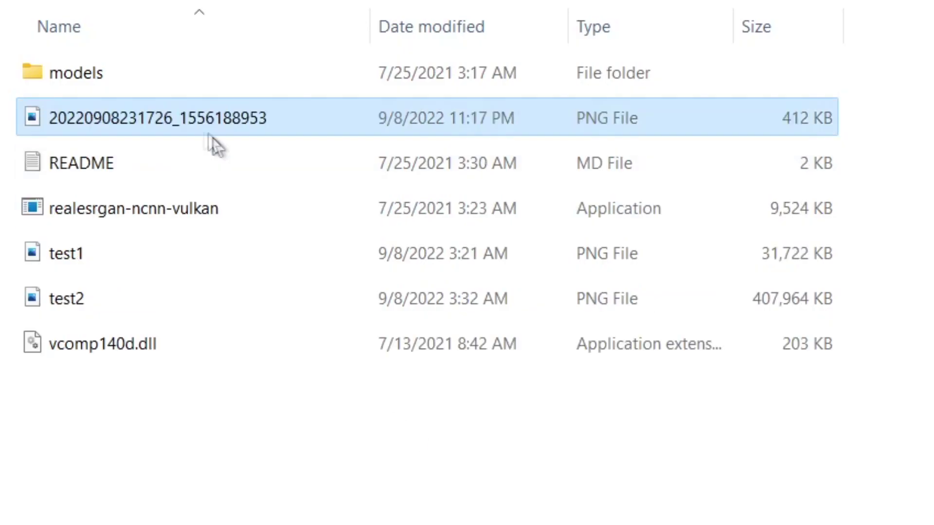
Rename the new 412 KB PNG to 'input' and launch Command Prompt
key("F2")
type("input")
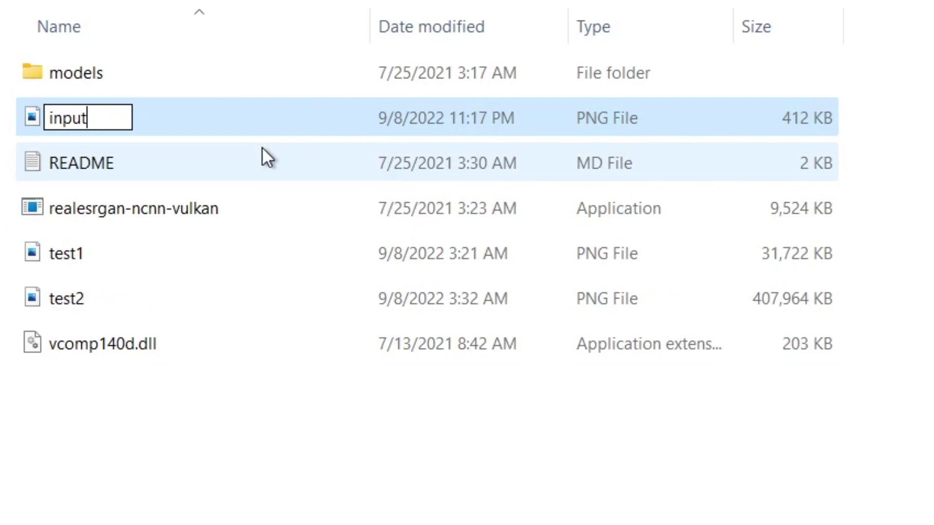
key("backslash")
key("Return")
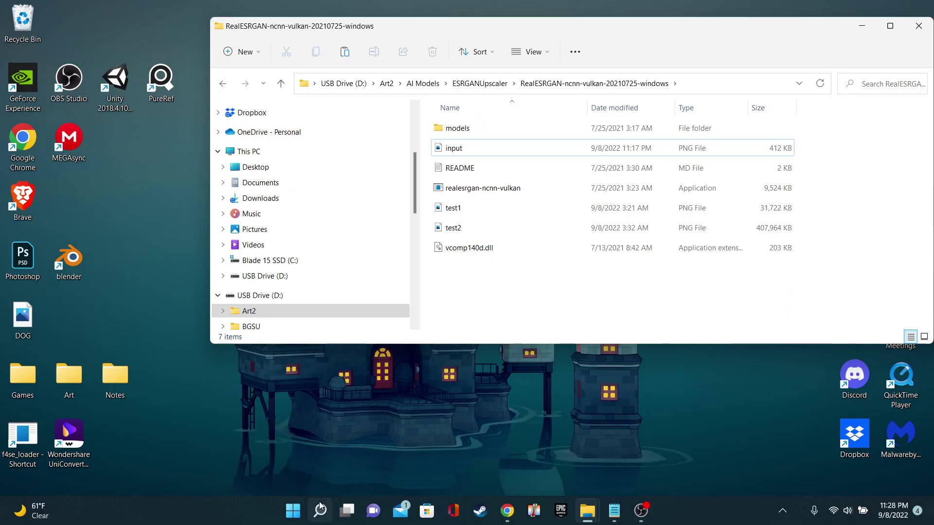
left_click(319, 508)
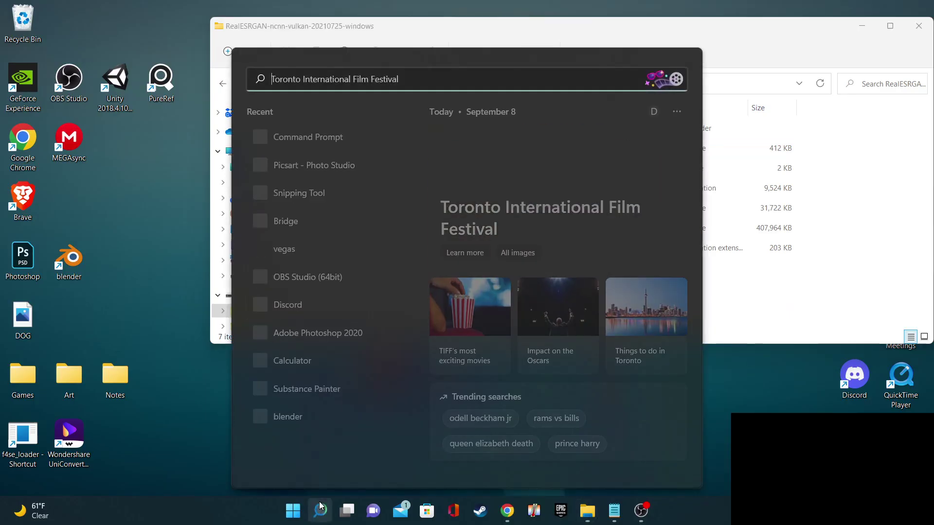
left_click(303, 133)
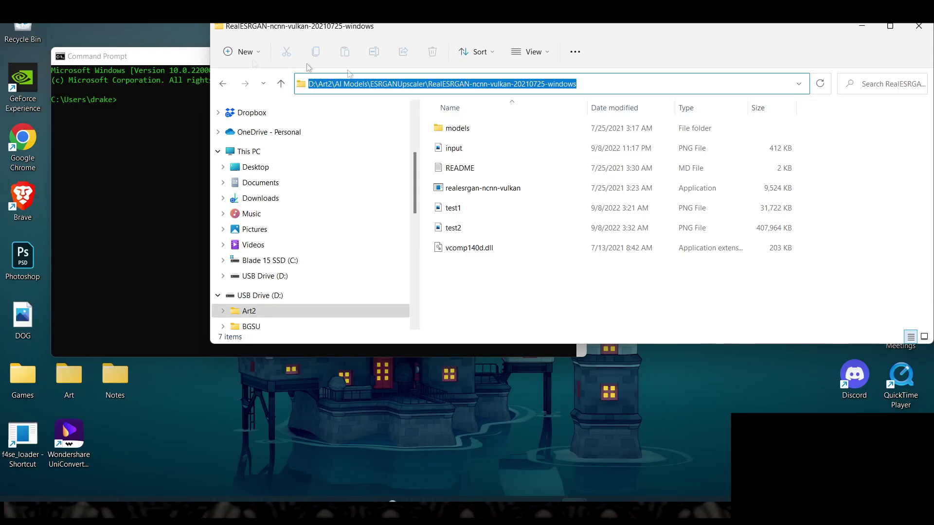
Change the console directory to the pasted RealESRGAN folder path on drive D
left_click(171, 56)
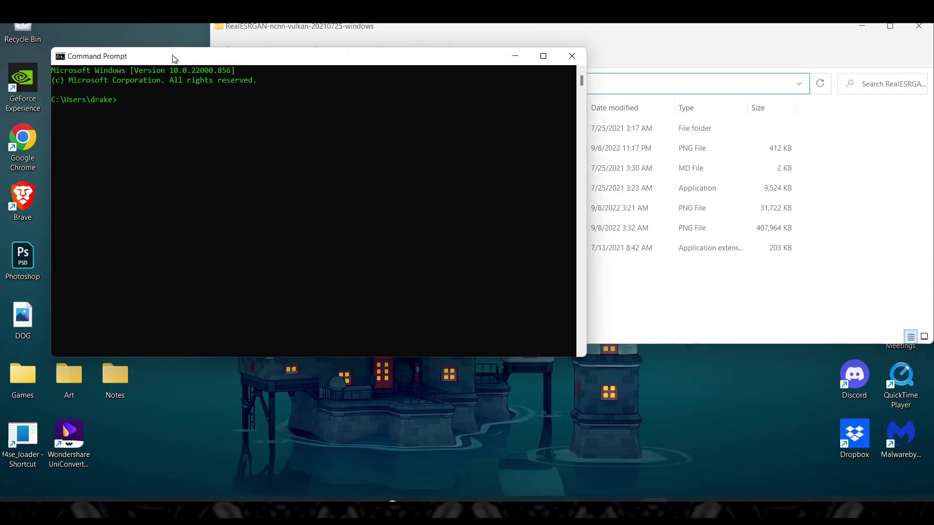
left_click(133, 104)
type("cd")
type("D:\\Art2\\AI Models\\ESRGANUpscaler\\RealESRGAN-ncnn-vulkan-20210725-windows")
key("Return")
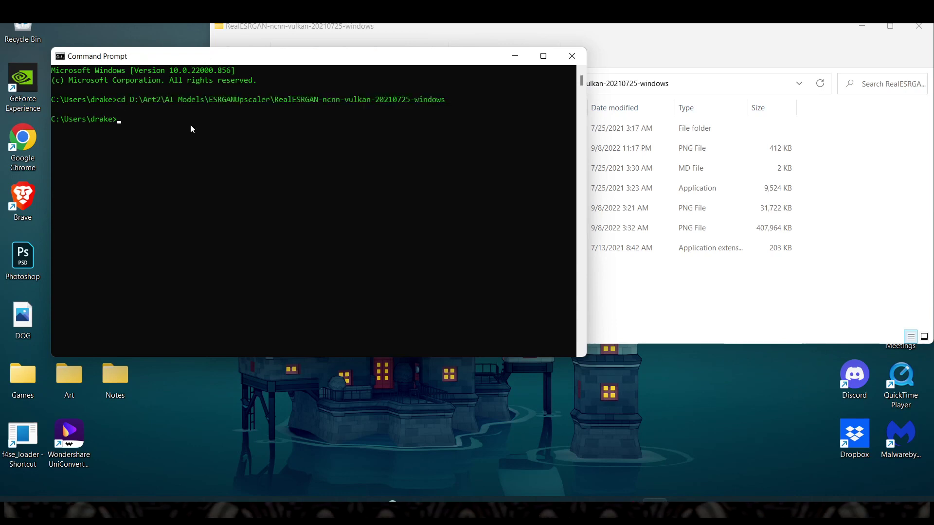
type("D:")
key("Return")
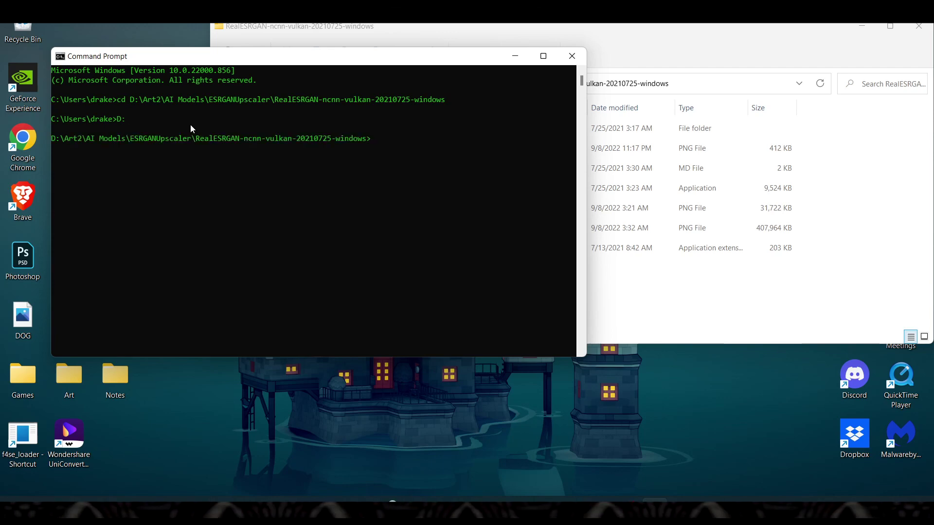
Copy the upscale command line from the ESRGANMasterKey notes
mouse_move(710, 508)
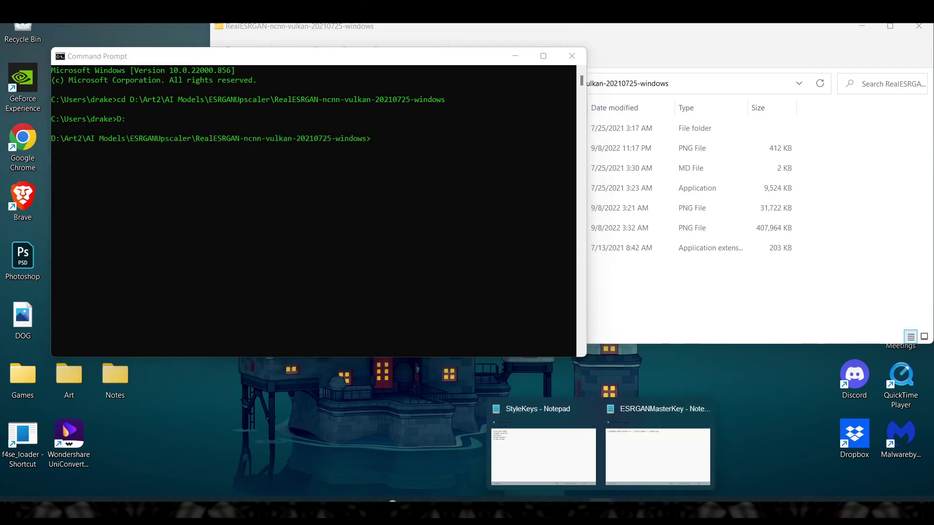
mouse_move(622, 479)
left_click(625, 482)
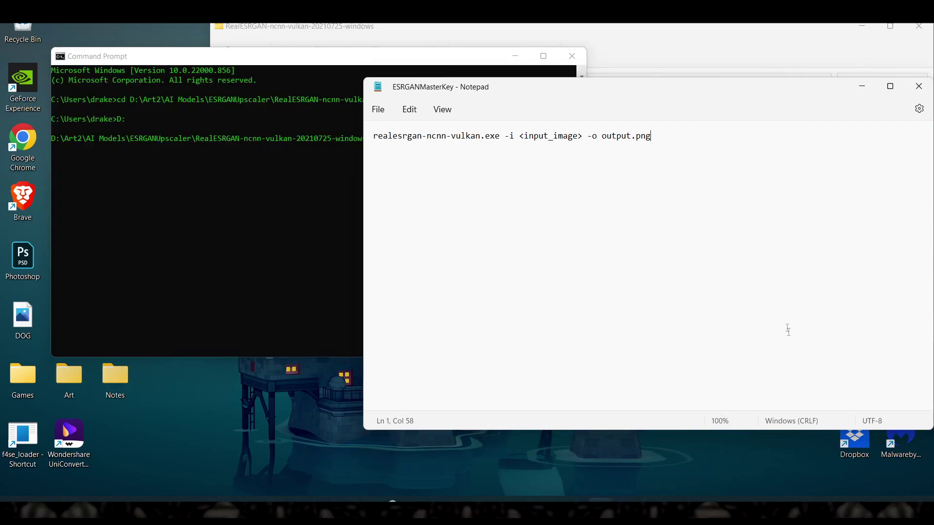
left_click_drag(662, 145, 285, 234)
key("ctrl+c")
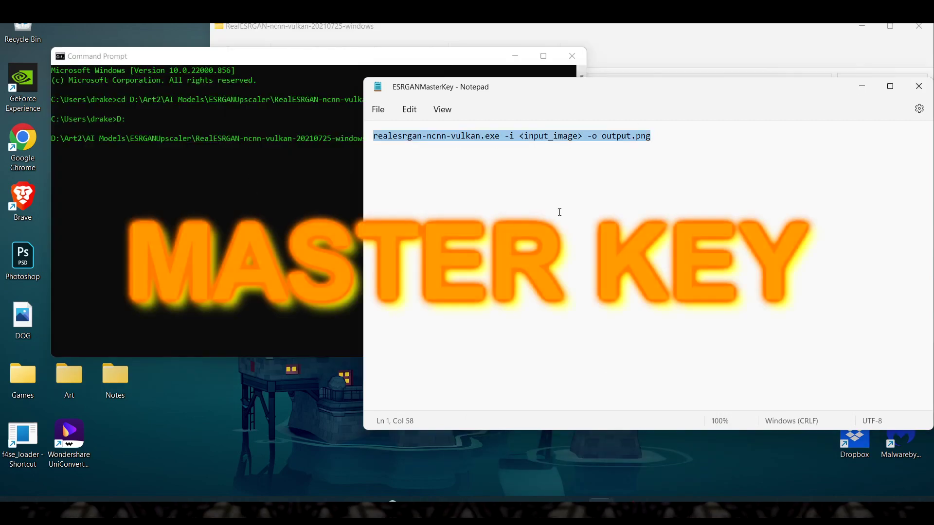
left_click(862, 88)
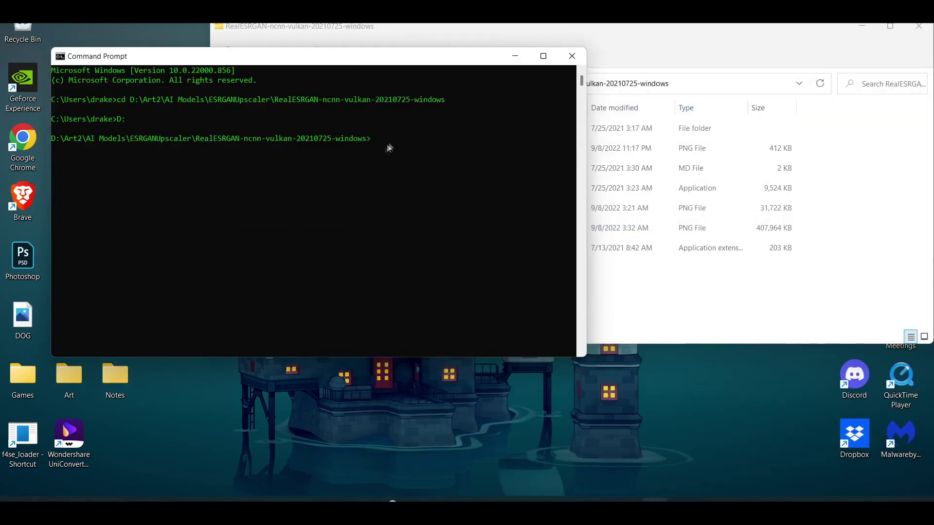
Paste the upscale command, replace the input placeholder with input.png, and run it
key("ctrl+v")
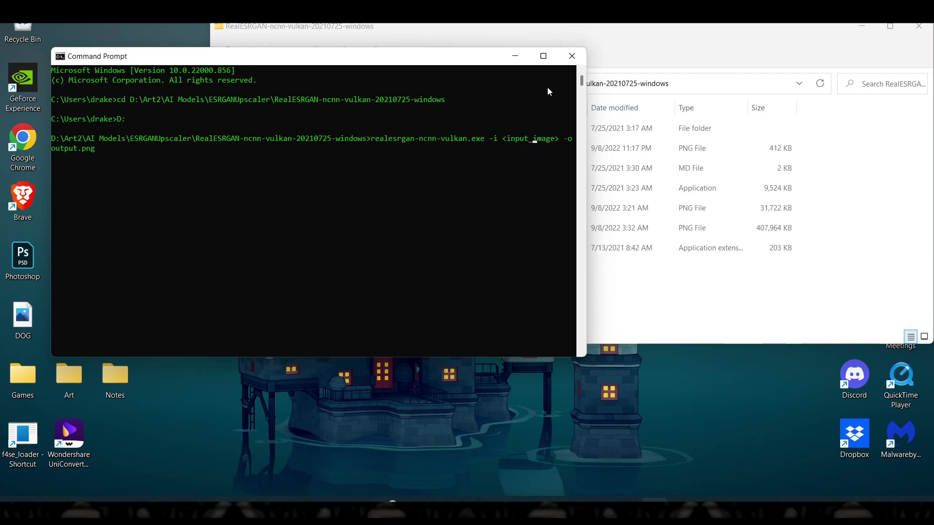
left_click(543, 56)
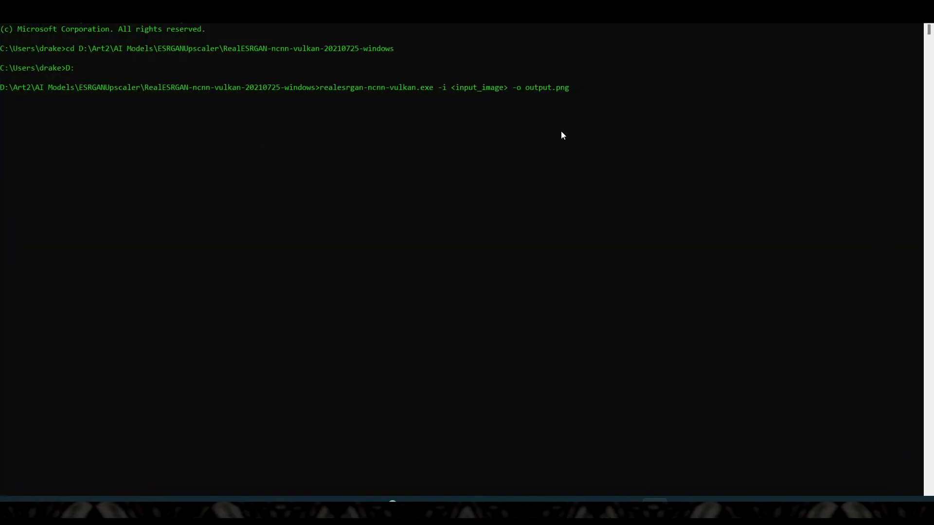
key("BackSpace")
key("BackSpace")
key("BackSpace")
key("BackSpace")
key("BackSpace")
key("BackSpace")
key("BackSpace")
key("BackSpace")
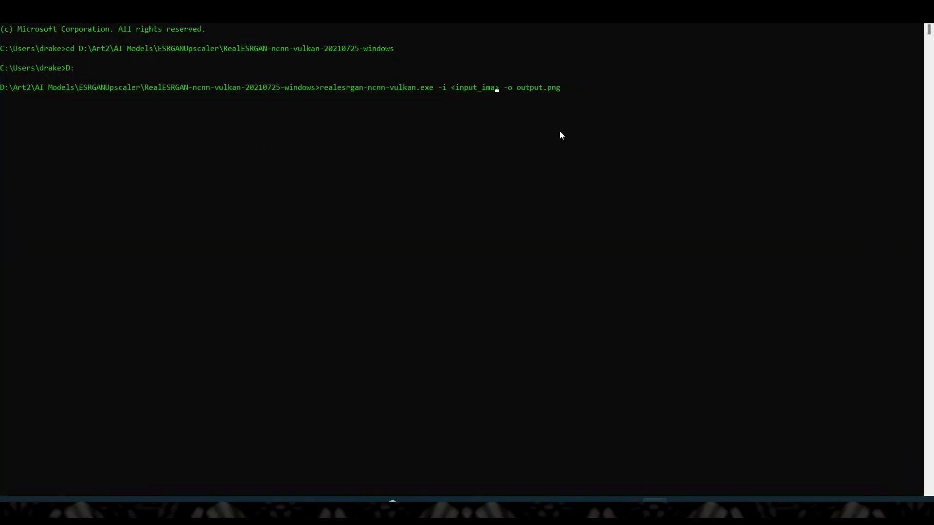
key("BackSpace")
key("BackSpace")
key("BackSpace")
key("BackSpace")
key("Delete")
type("input.png")
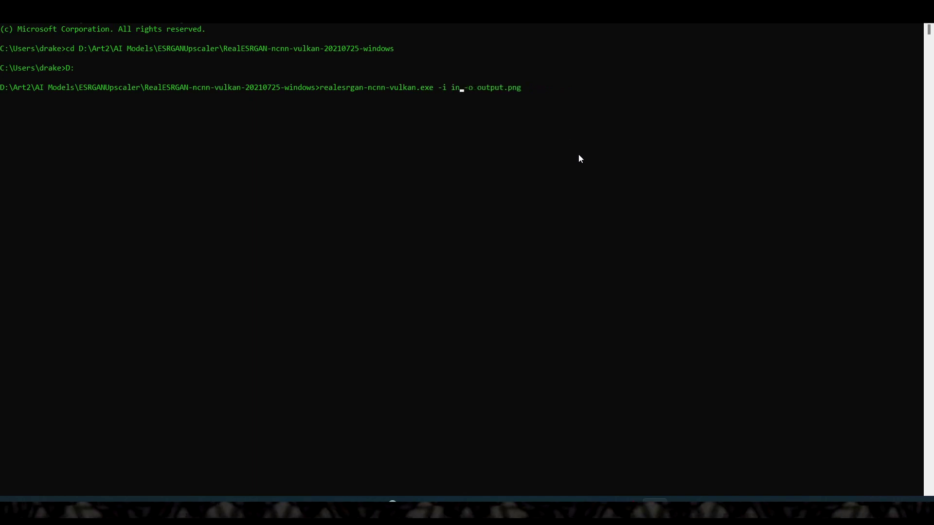
key("Return")
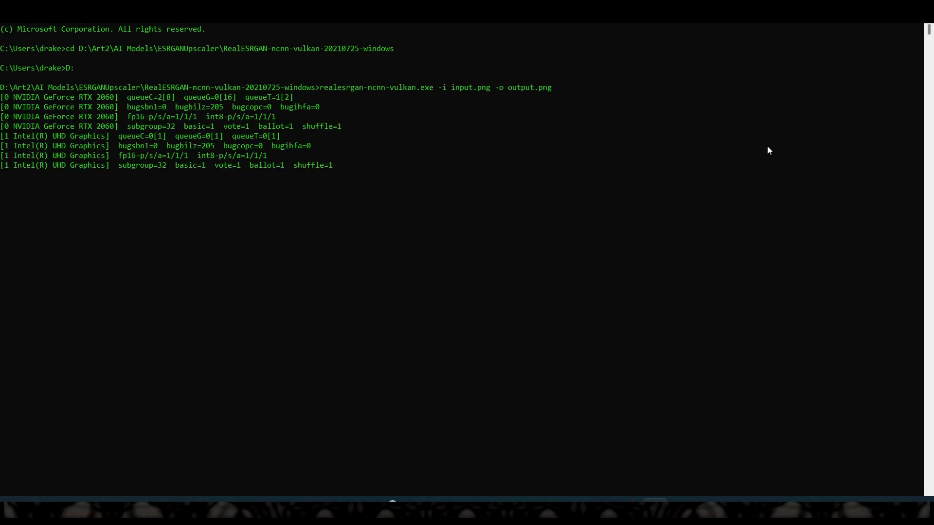